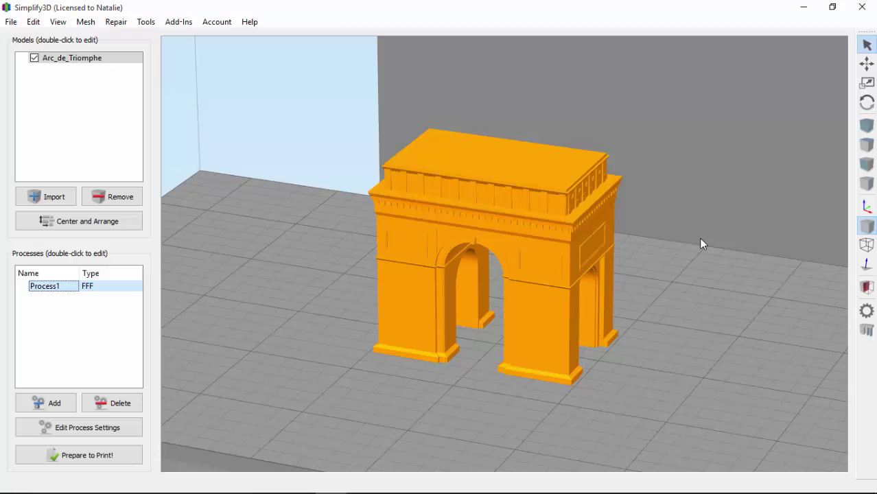
Orbit the view to inspect the Arc de Triomphe model from front, below and above
drag(690, 244, 732, 181)
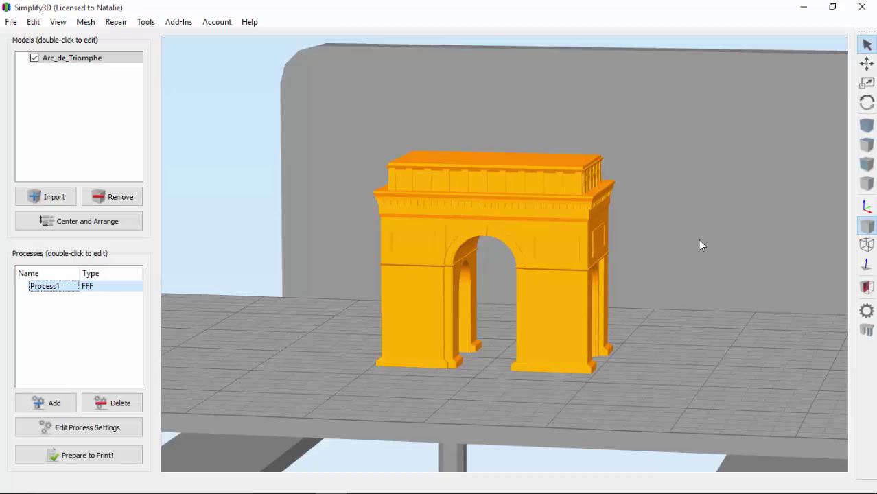
drag(703, 223, 637, 243)
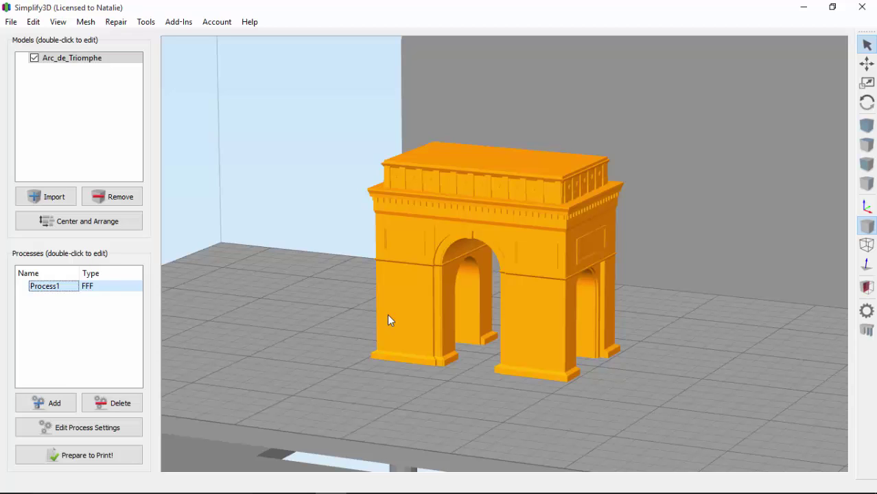
drag(688, 384, 748, 268)
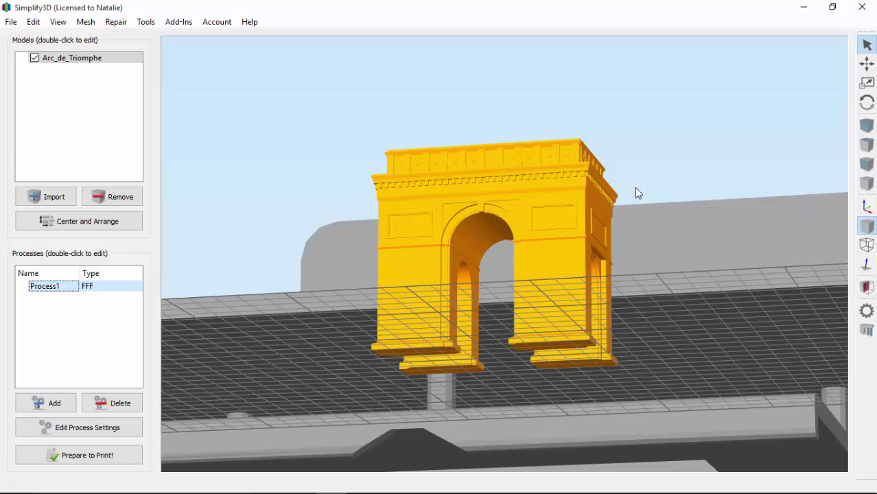
drag(642, 178, 576, 325)
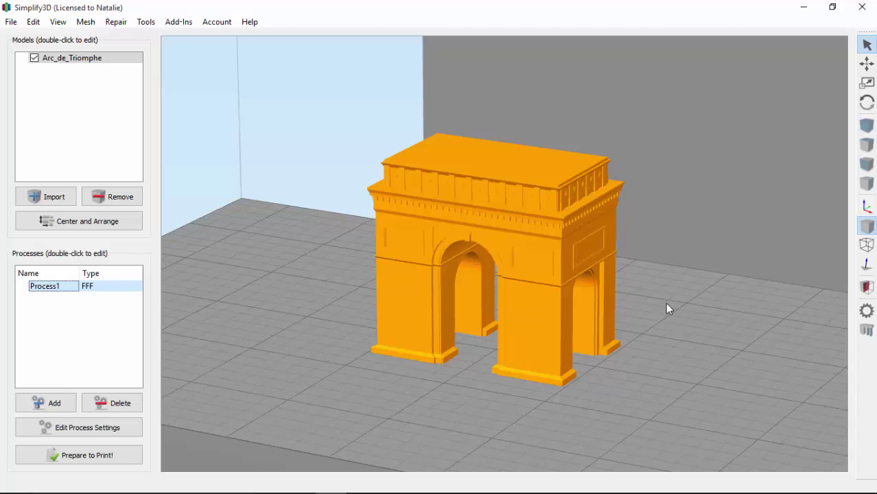
Slice the model and limit the preview to layers 0–147, viewed from the front
click(101, 453)
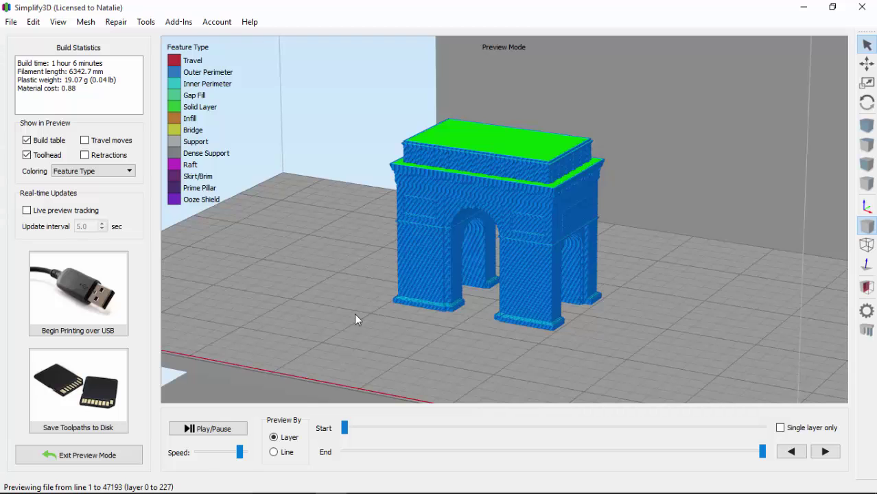
scroll(355, 317, up, 3)
drag(762, 452, 596, 464)
drag(507, 344, 563, 290)
drag(597, 451, 615, 453)
click(615, 453)
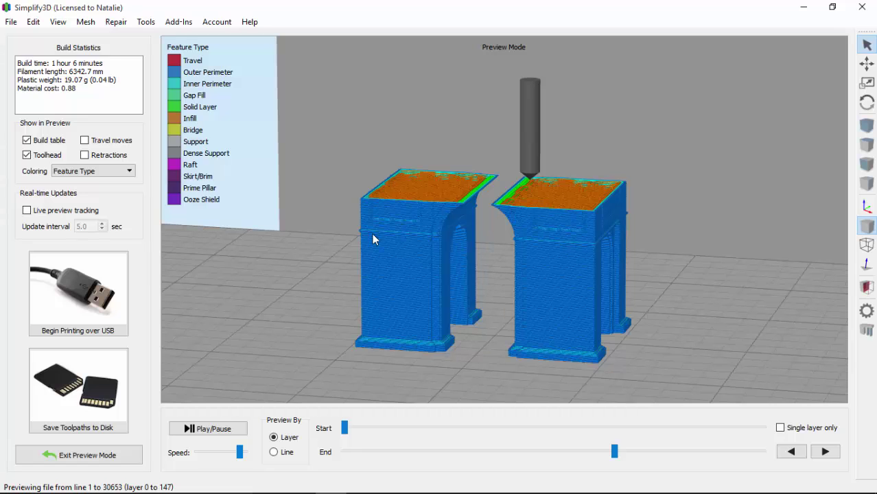
Exit Preview Mode and bring up Process1's advanced Support settings
click(120, 453)
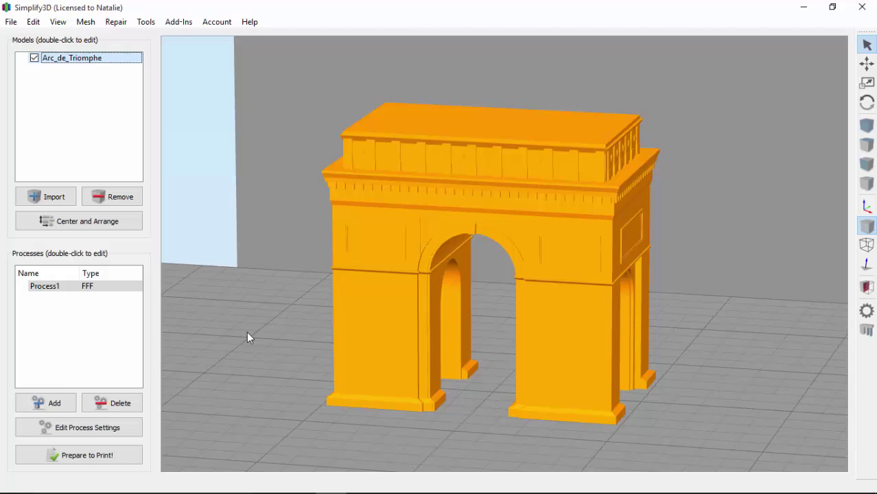
double_click(96, 286)
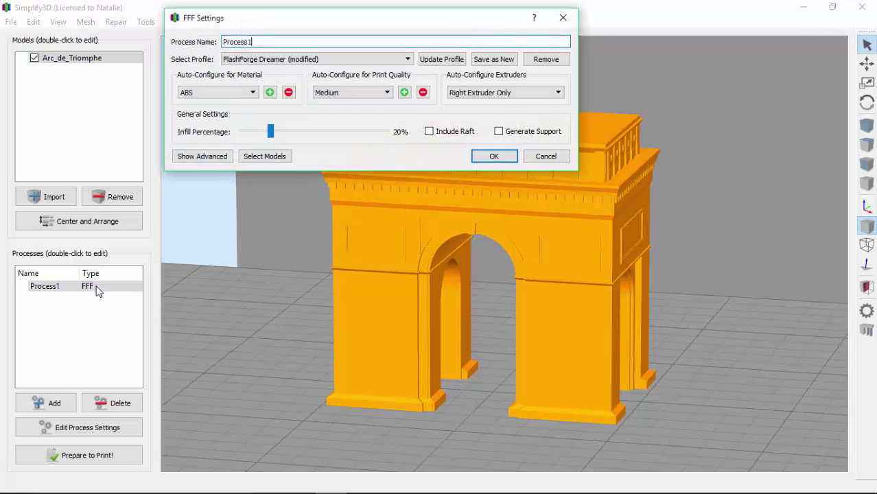
click(191, 157)
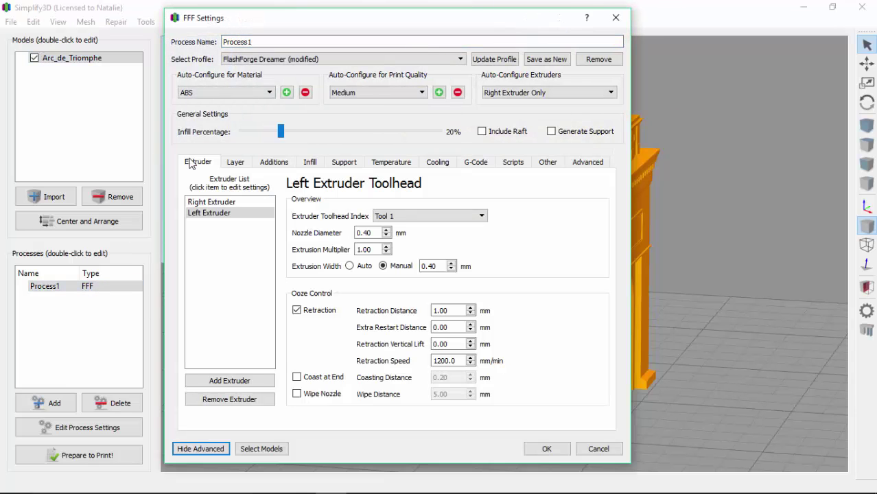
click(345, 163)
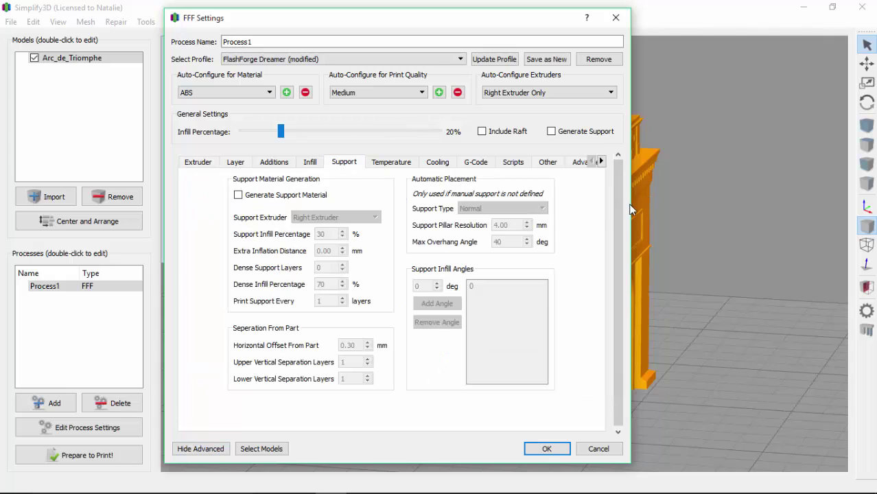
drag(630, 209, 654, 209)
Enable support material with 2.00 mm pillar resolution, From Build Platform Only
click(248, 196)
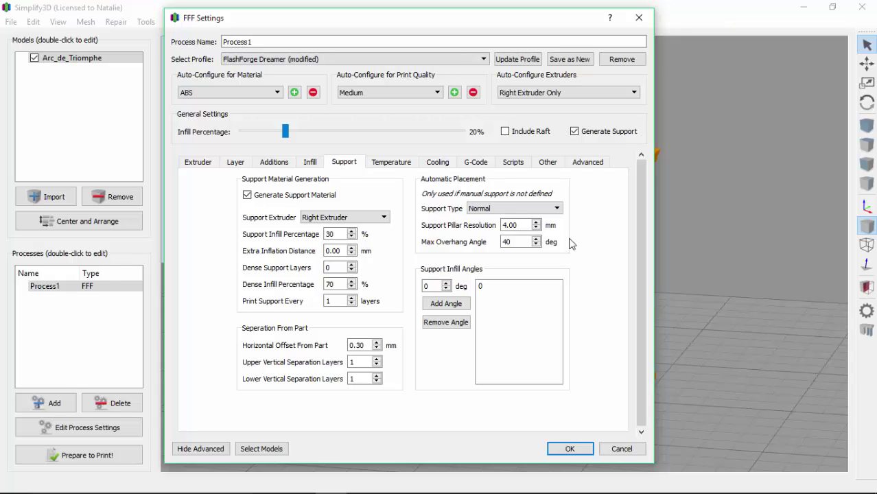
double_click(510, 226)
text(2.00)
click(547, 210)
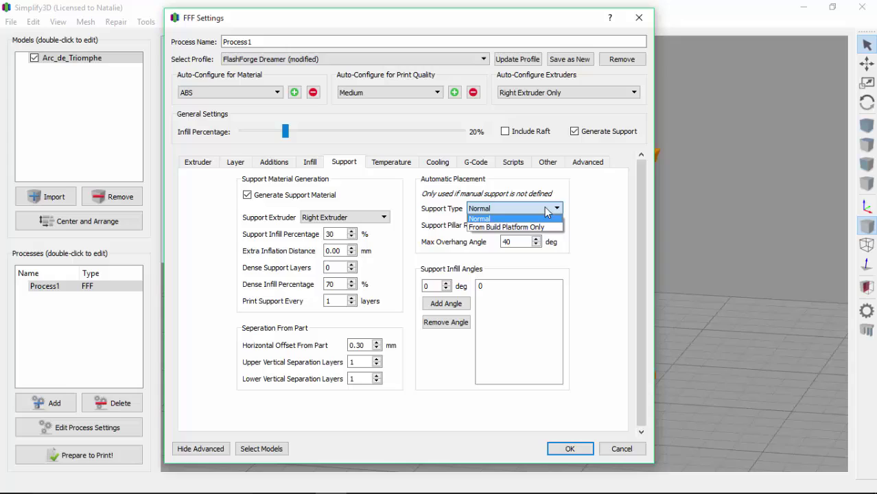
click(549, 227)
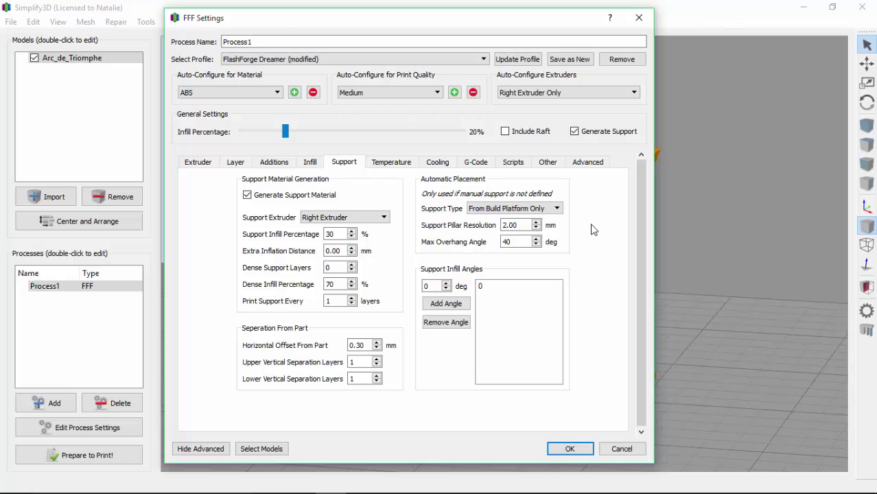
click(570, 449)
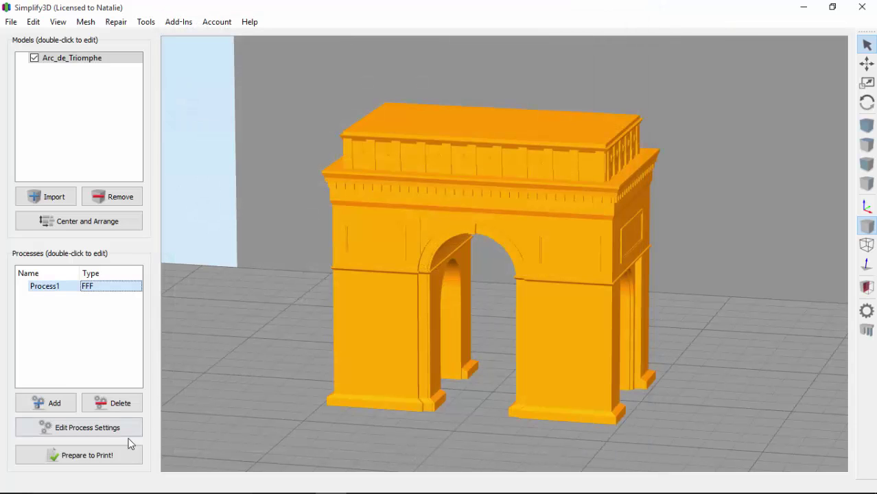
click(122, 458)
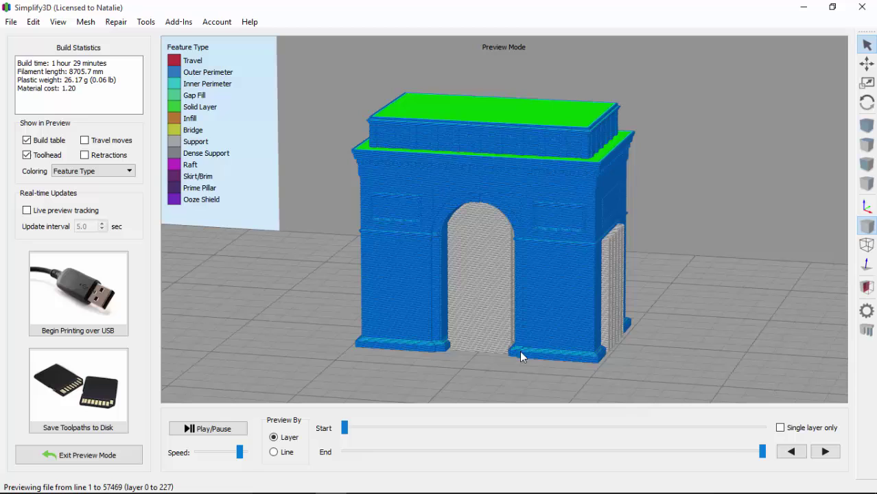
drag(757, 451, 611, 457)
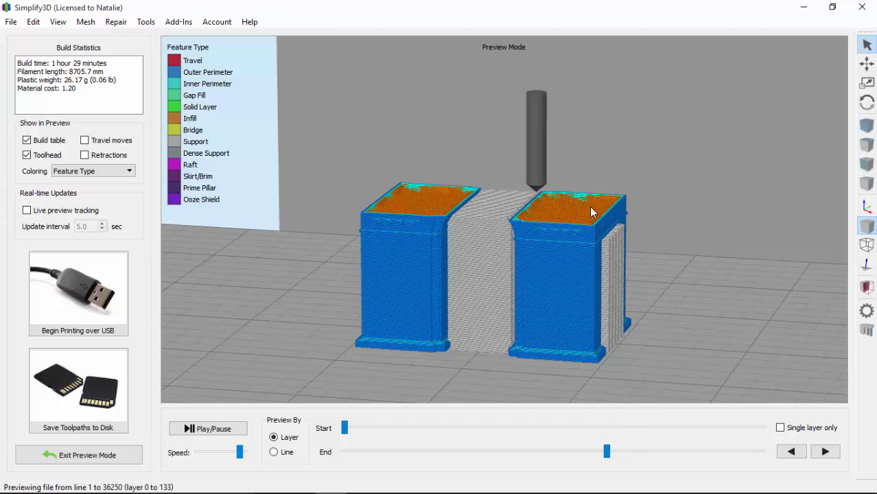
drag(587, 191, 613, 320)
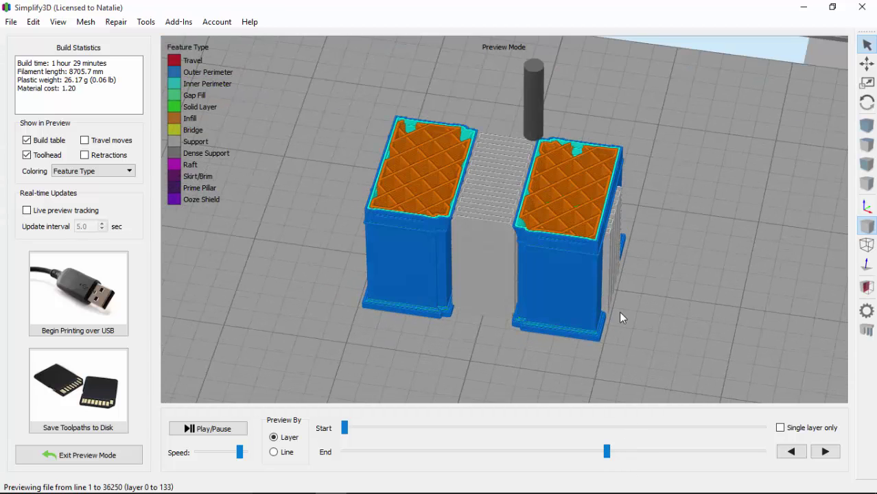
scroll(619, 311, up, 5)
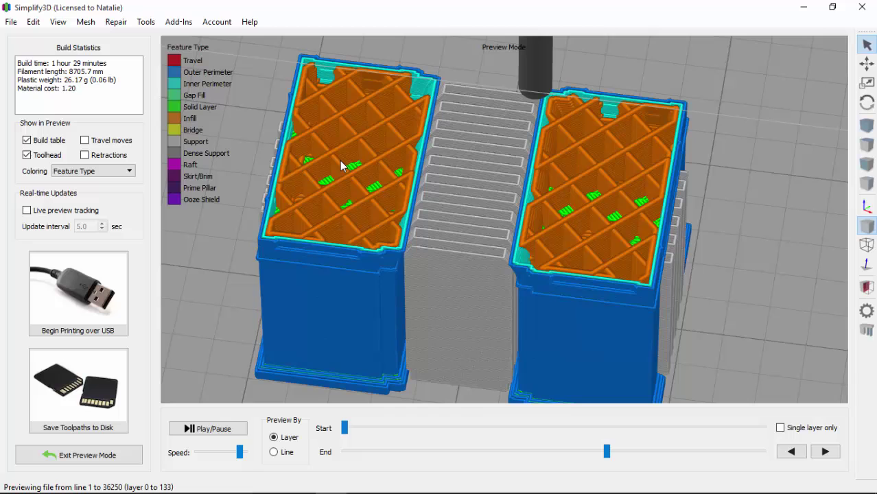
click(522, 450)
mouse_move(459, 451)
mouse_down()
mouse_move(393, 451)
mouse_move(451, 451)
mouse_up()
drag(507, 457, 632, 453)
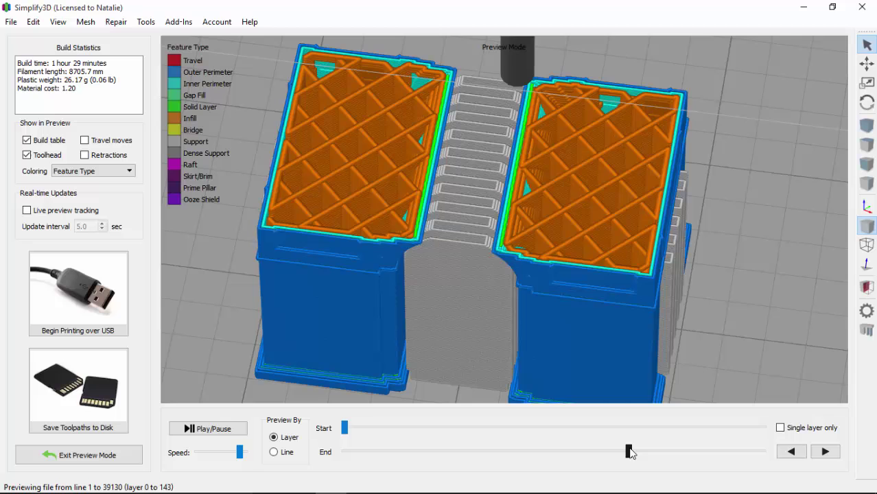
click(79, 455)
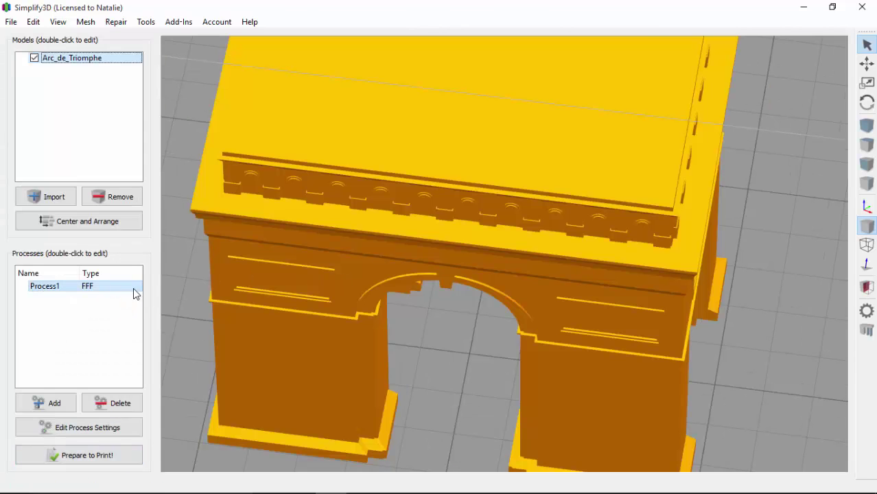
Set Process1's Dense Support Layers to 5 and Support Infill Percentage to 15
double_click(135, 294)
click(344, 164)
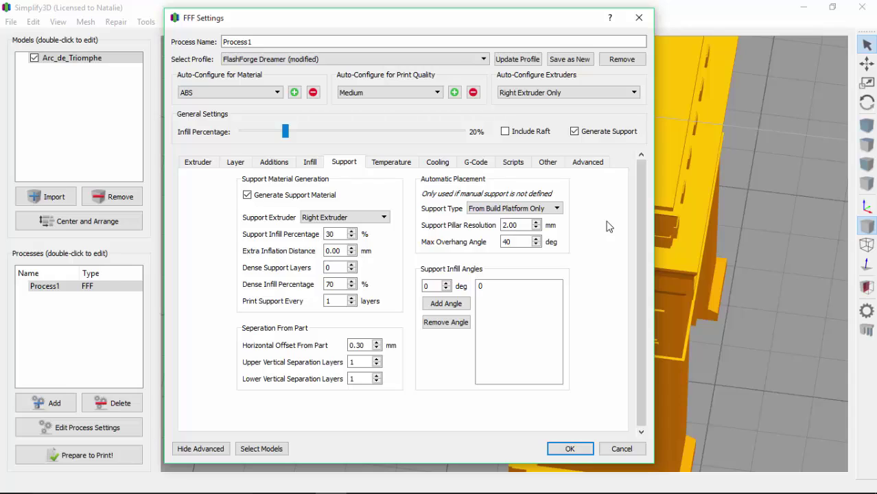
double_click(340, 267)
text(5)
drag(336, 234, 314, 237)
text(15)
Apply the support settings, re-slice, and cut the preview to layer 127 near the archway
click(570, 448)
click(137, 455)
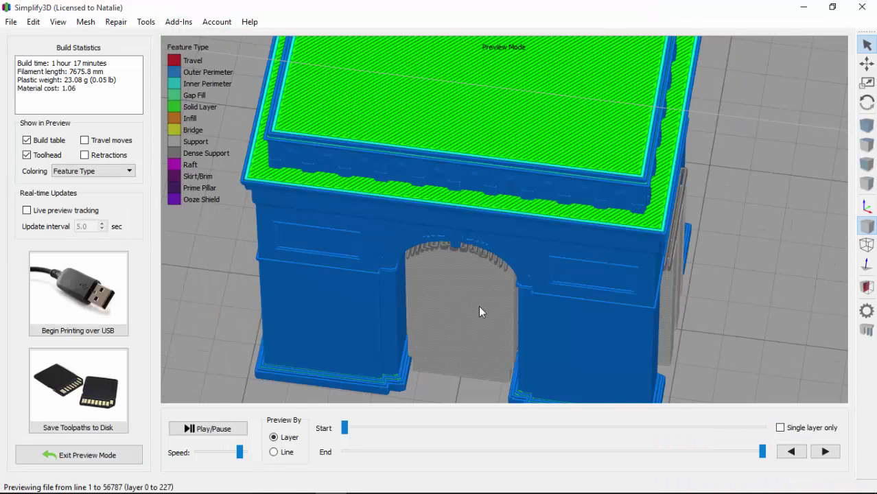
drag(762, 451, 595, 452)
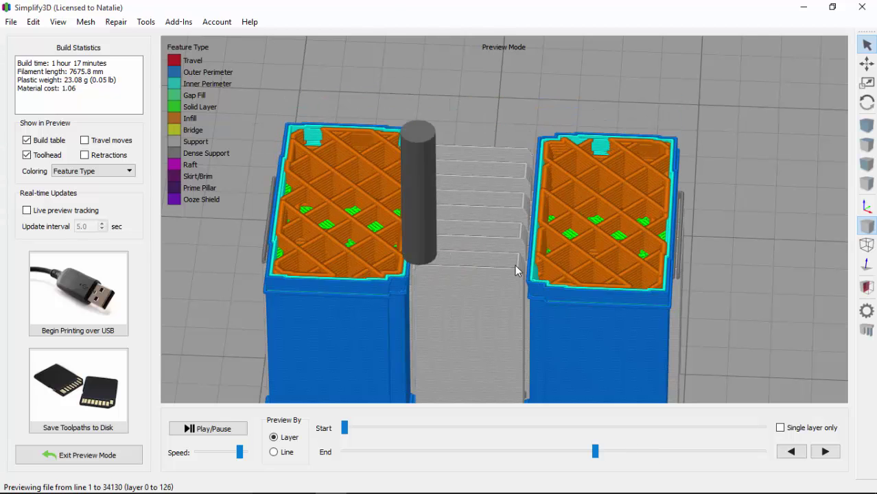
drag(516, 268, 426, 305)
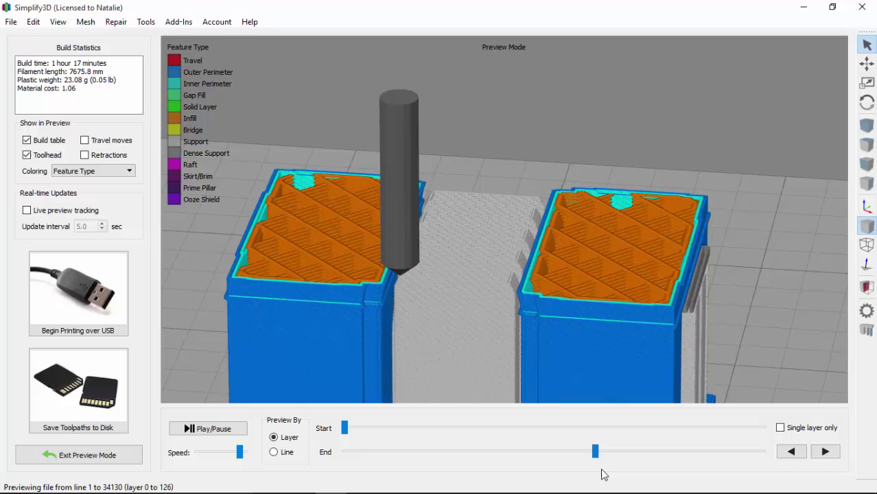
Extend the preview to layer 145, inspect it, then return to the model view
drag(596, 451, 635, 451)
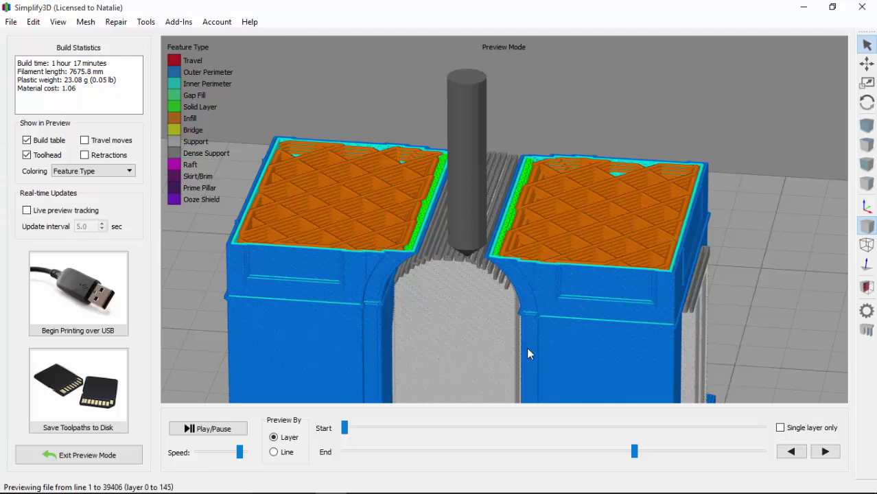
drag(547, 331, 530, 319)
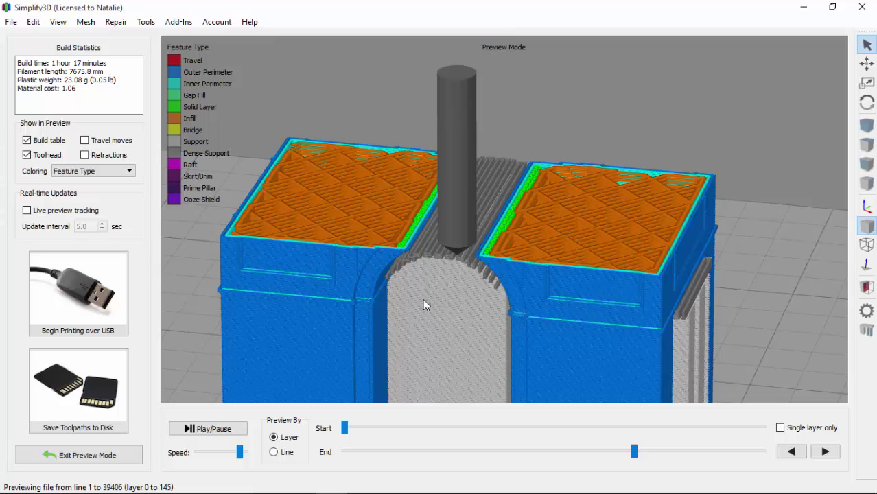
click(104, 455)
Set horizontal offset from part to 0.10 mm and both vertical separation layers to 0
double_click(100, 286)
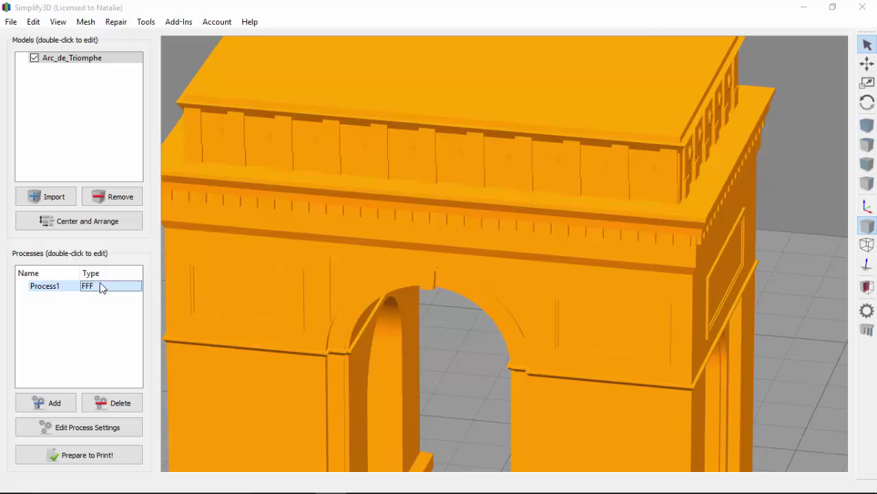
click(340, 163)
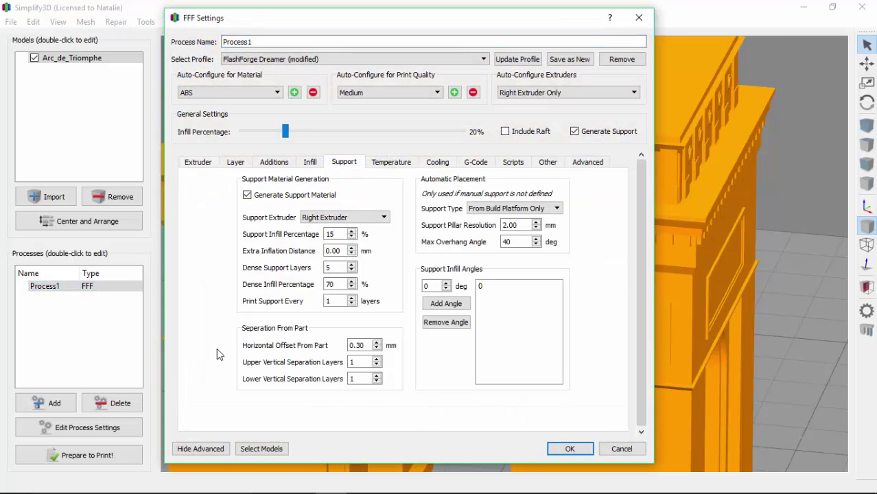
click(359, 345)
key(BackSpace)
text(1)
click(377, 365)
key(Tab)
click(377, 382)
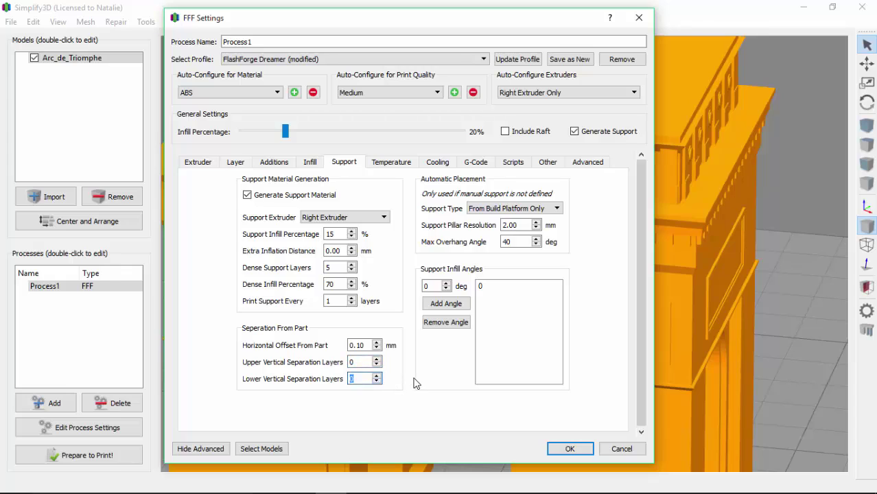